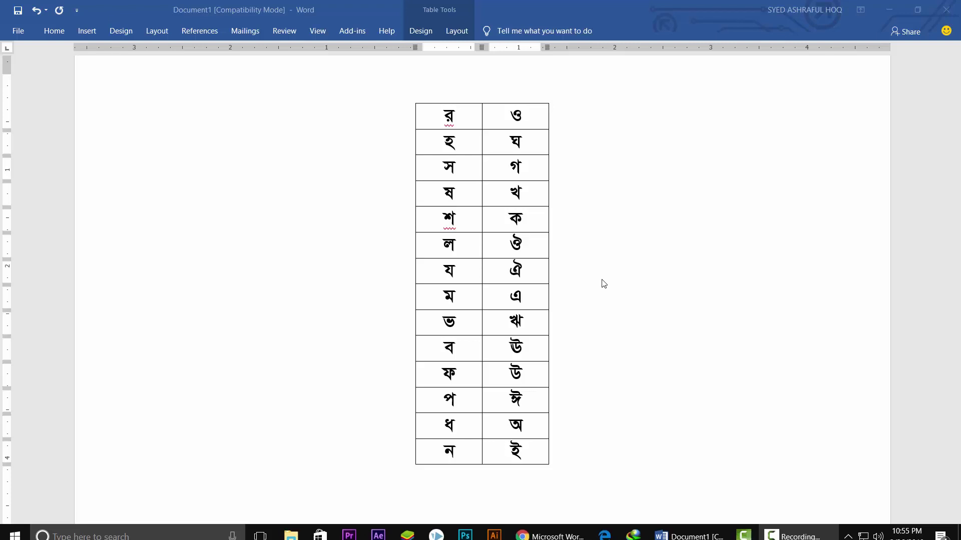
Step: Type and erase test Bengali characters (ও, গ, কশ, ল, ঔ) on the empty line above the table
scroll(604, 278, up, 1)
scroll(602, 272, up, 1)
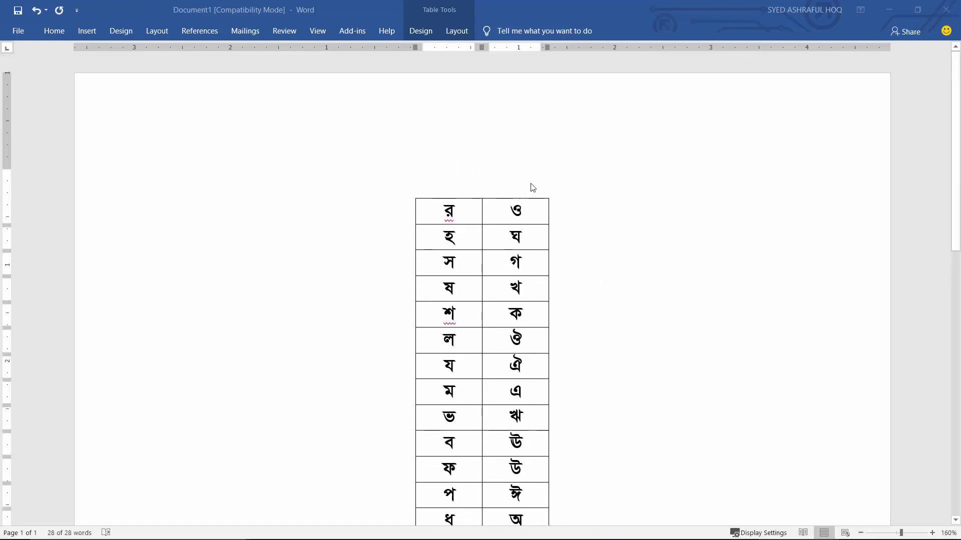
click(435, 166)
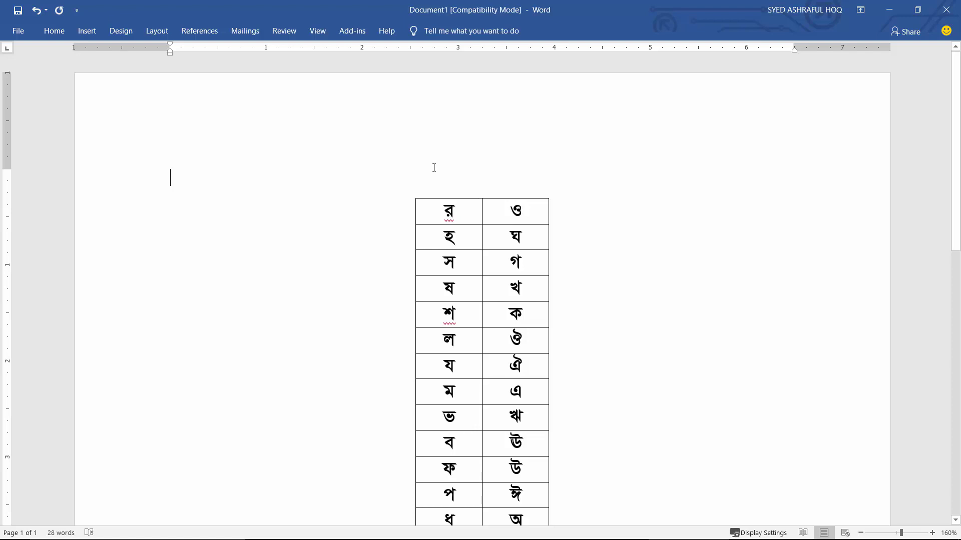
text(ও)
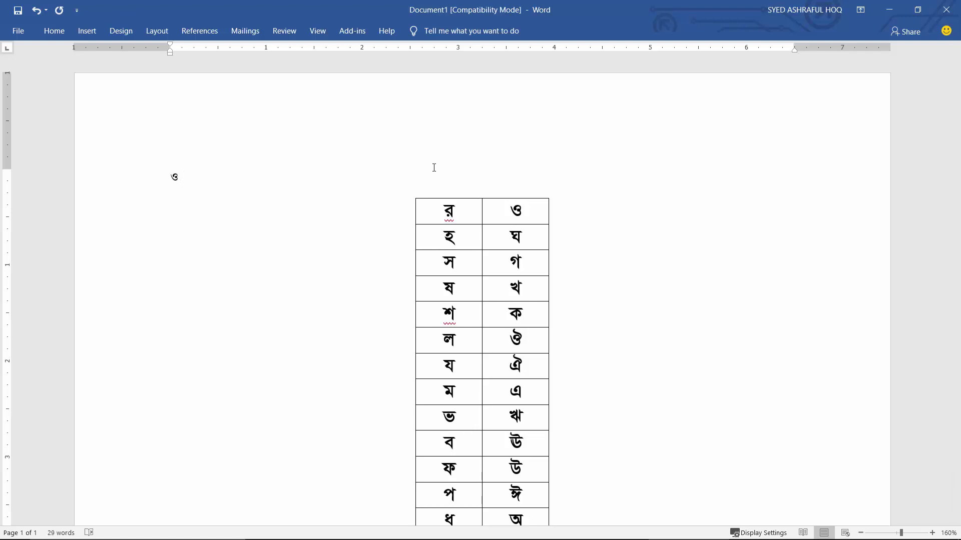
key(BackSpace)
text(গ)
key(BackSpace)
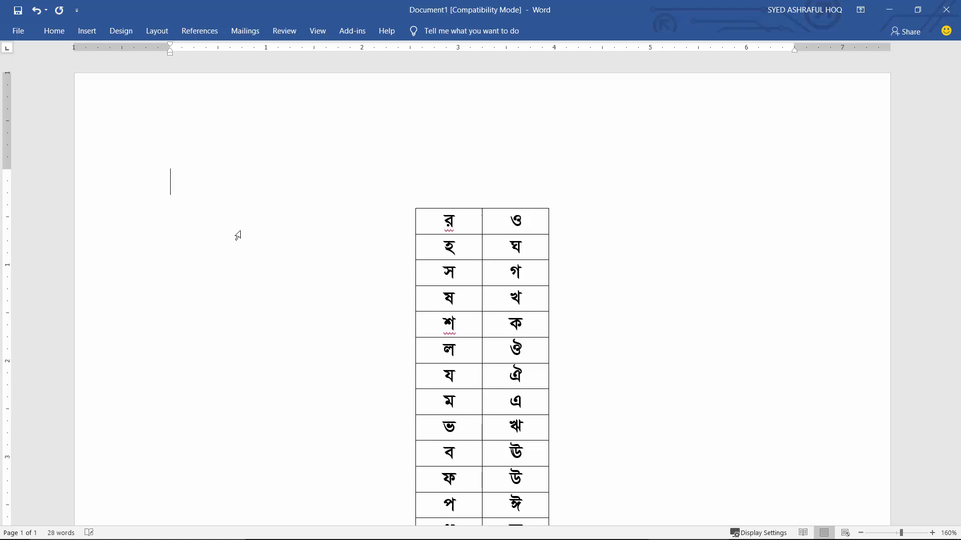
text(ক)
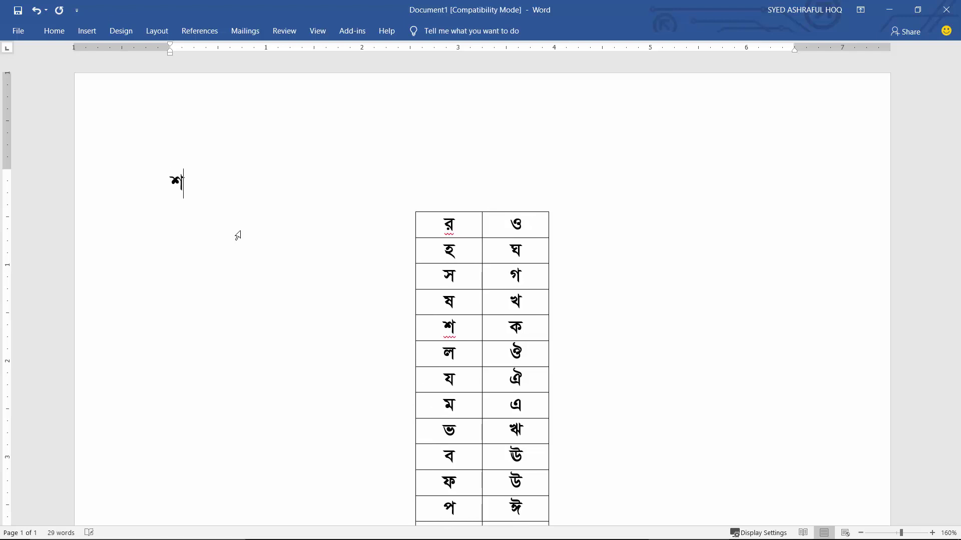
text(শ)
key(BackSpace)
text(ল)
key(BackSpace)
text(ঔ)
key(BackSpace)
Step: Select the bottom rows of the Bengali letter table
scroll(684, 268, down, 3)
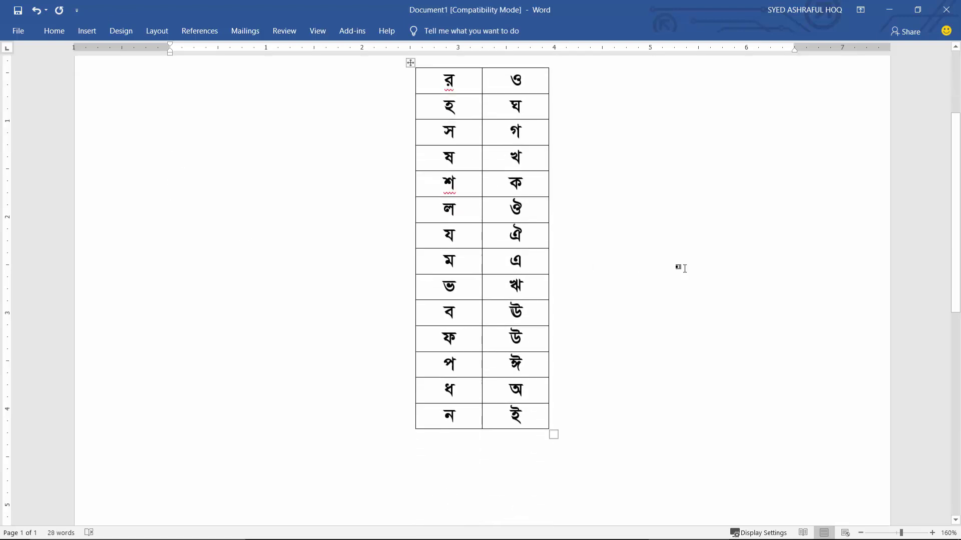
drag(466, 418, 504, 415)
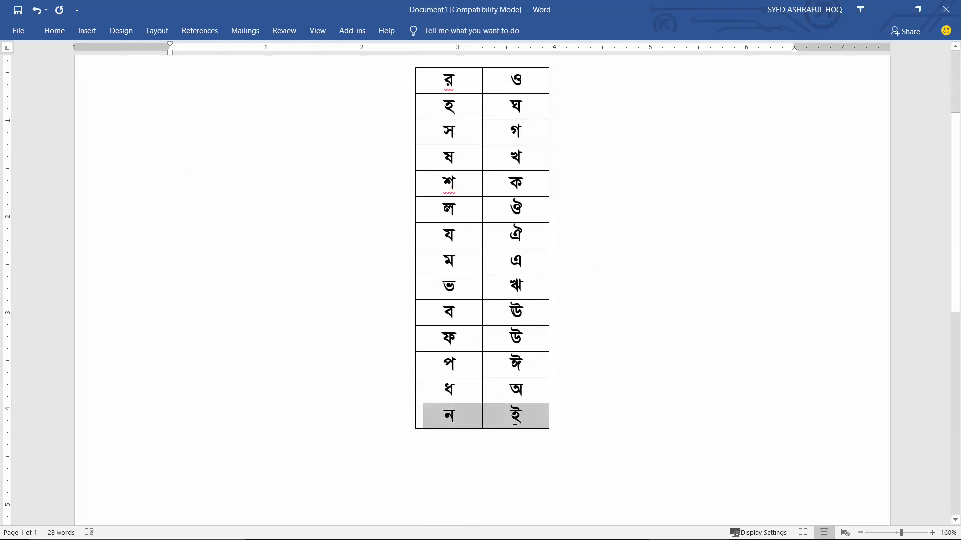
drag(454, 364, 508, 365)
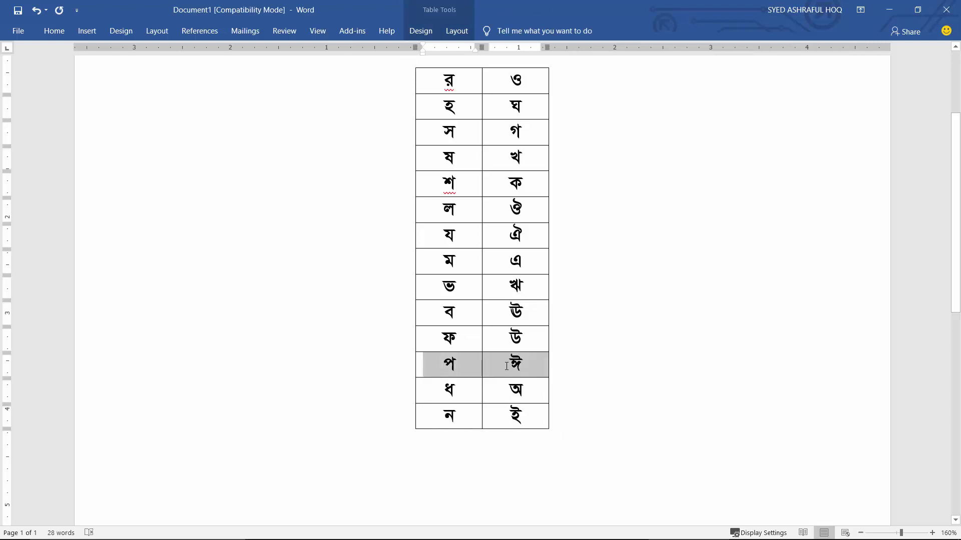
scroll(555, 232, up, 3)
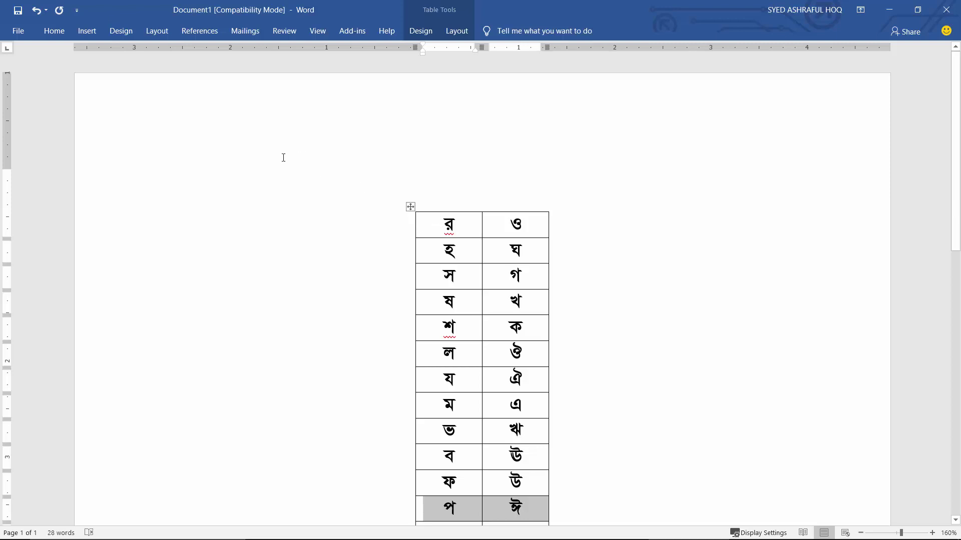
Step: Test AutoCorrect above the table with র, ও and রকমারি, undoing replacements and erasing everything
click(315, 200)
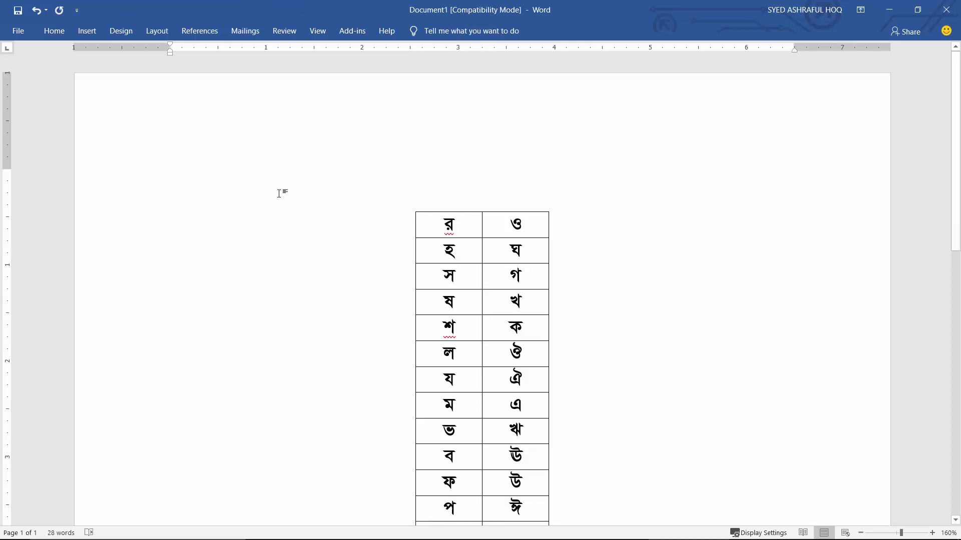
text(র)
key(BackSpace)
text(ও)
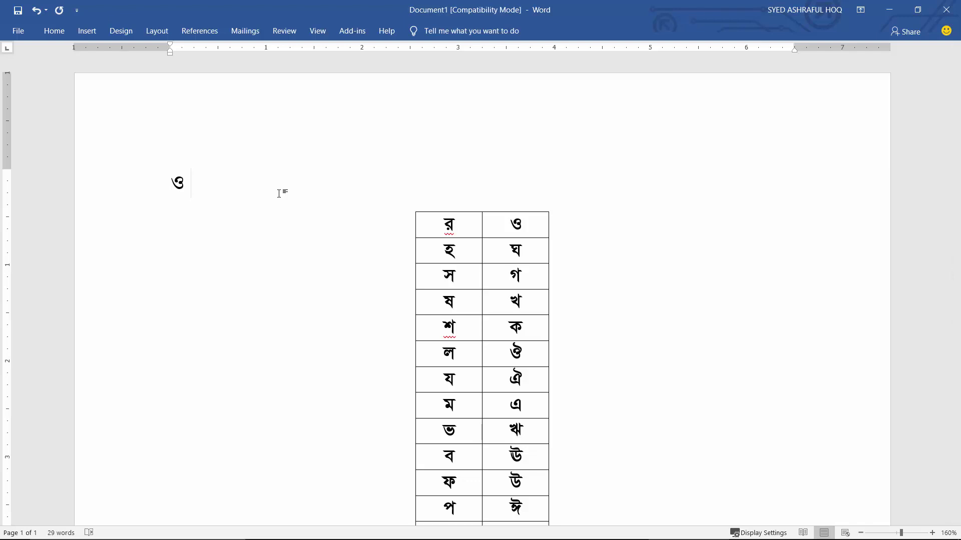
key(ctrl+z)
key(BackSpace)
text(র)
text(কমারি)
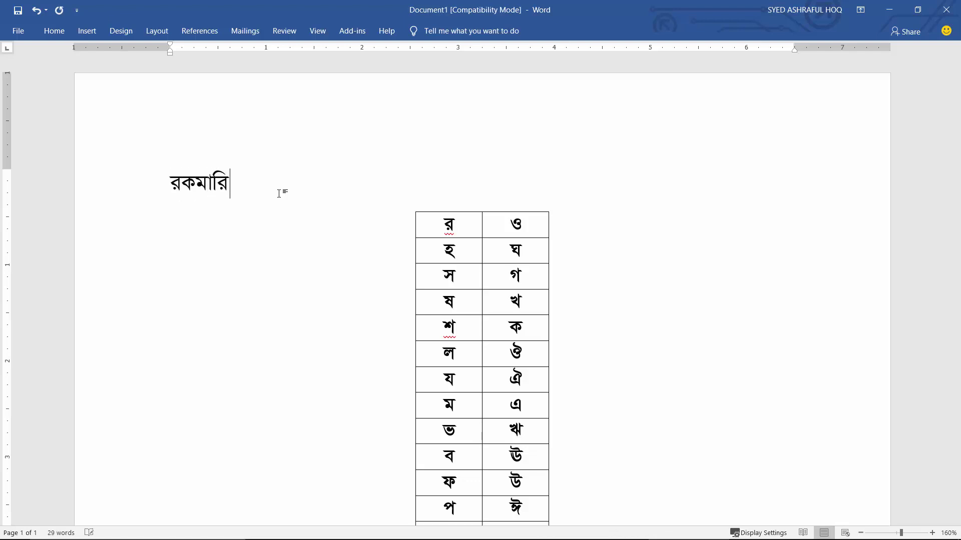
key(ctrl+z)
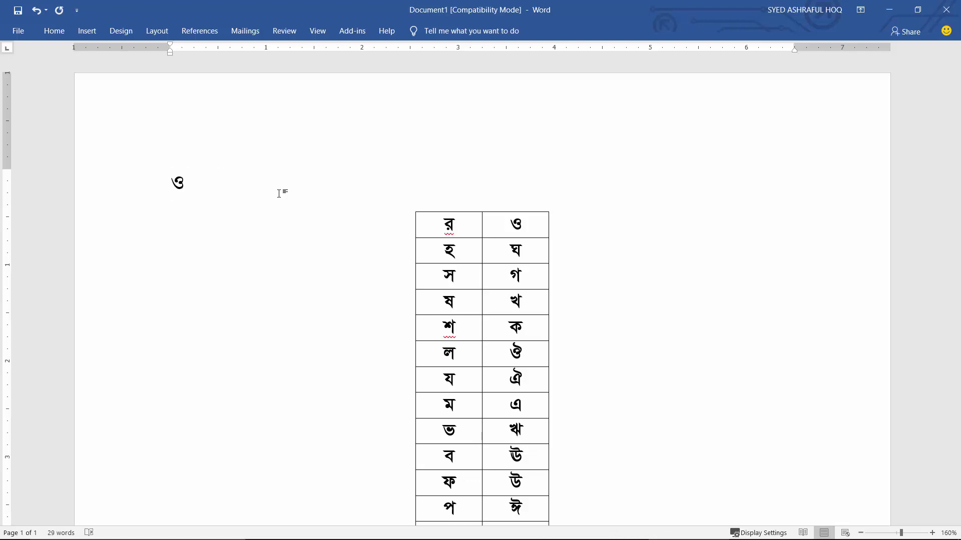
key(BackSpace)
text(রক)
key(BackSpace)
key(BackSpace)
key(BackSpace)
Step: Dismiss the save prompt without saving and open Word Options from the File menu
click(20, 14)
click(609, 191)
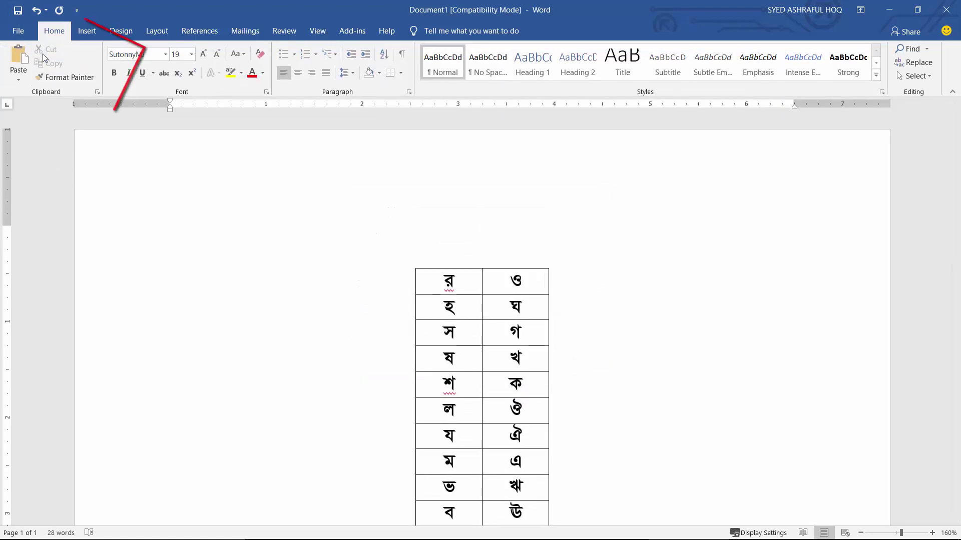
click(19, 31)
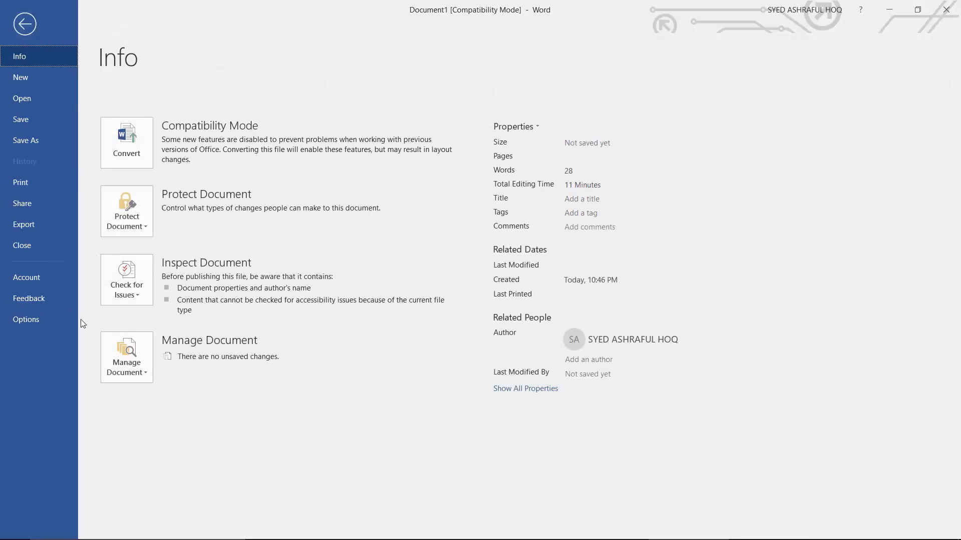
click(59, 320)
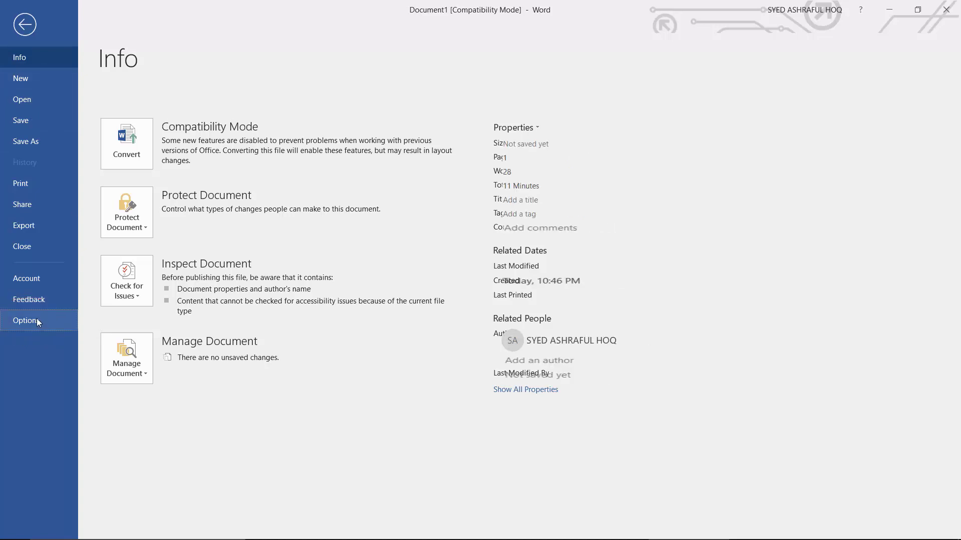
click(37, 320)
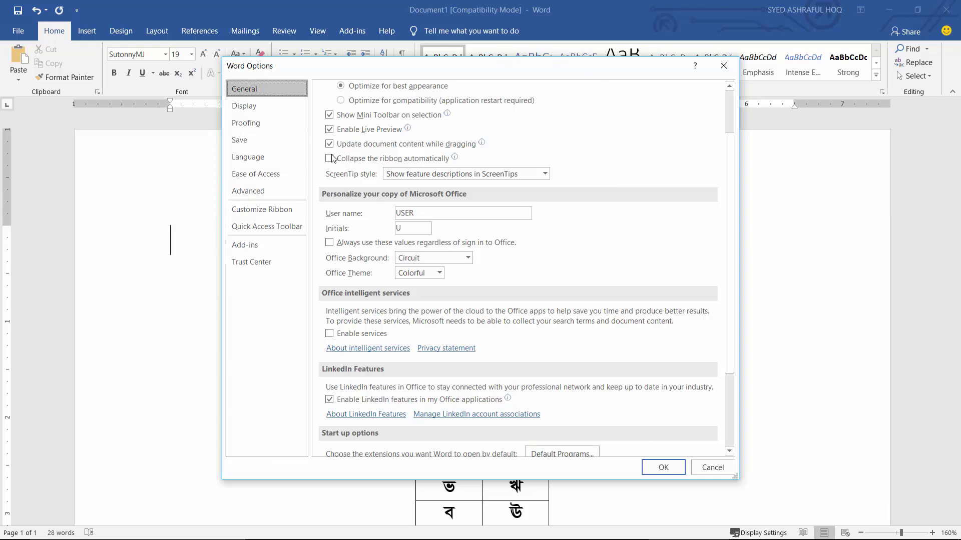
Step: Under Proofing > AutoCorrect, uncheck the option buttons, all five capitalisation fixes and Replace text as you type
click(257, 125)
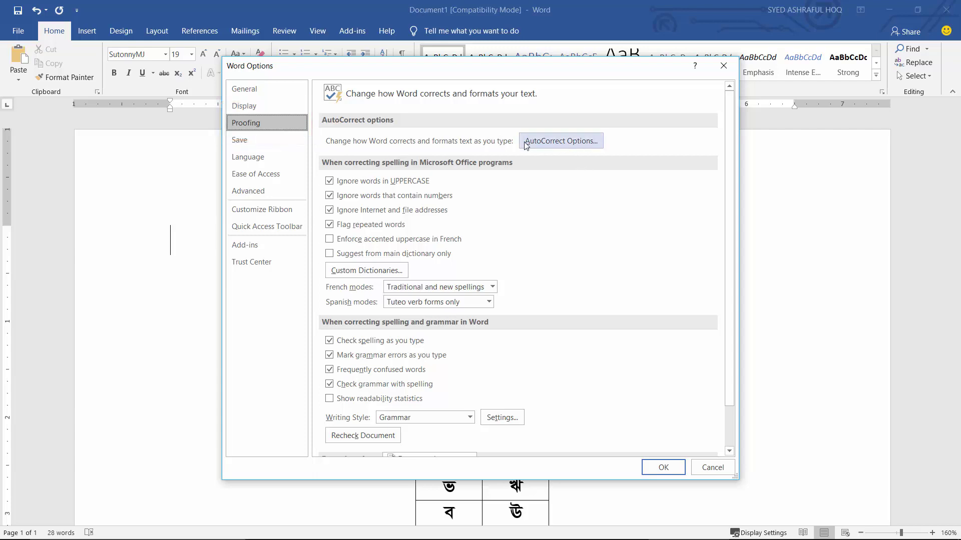
click(559, 142)
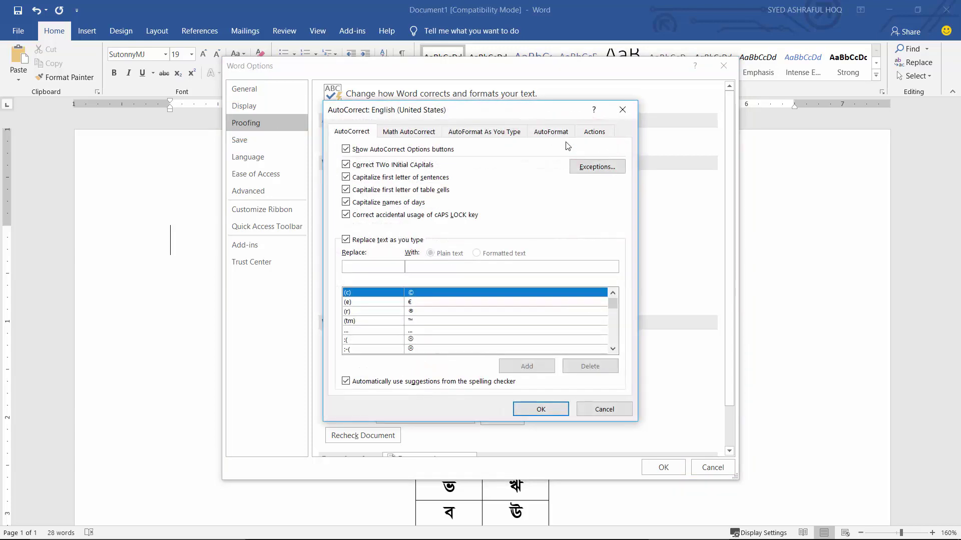
click(345, 150)
click(346, 165)
click(345, 177)
click(345, 190)
click(346, 202)
click(346, 215)
click(345, 240)
click(546, 413)
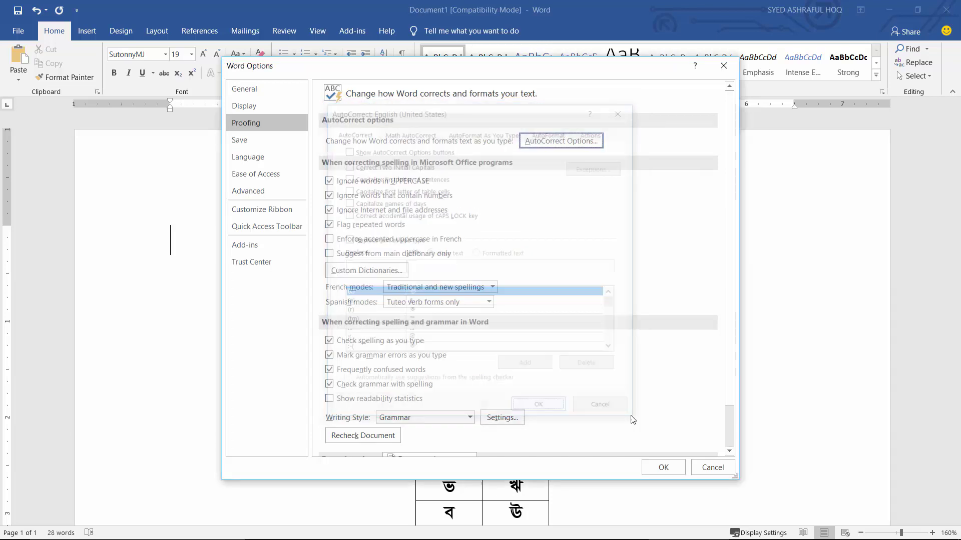
click(664, 467)
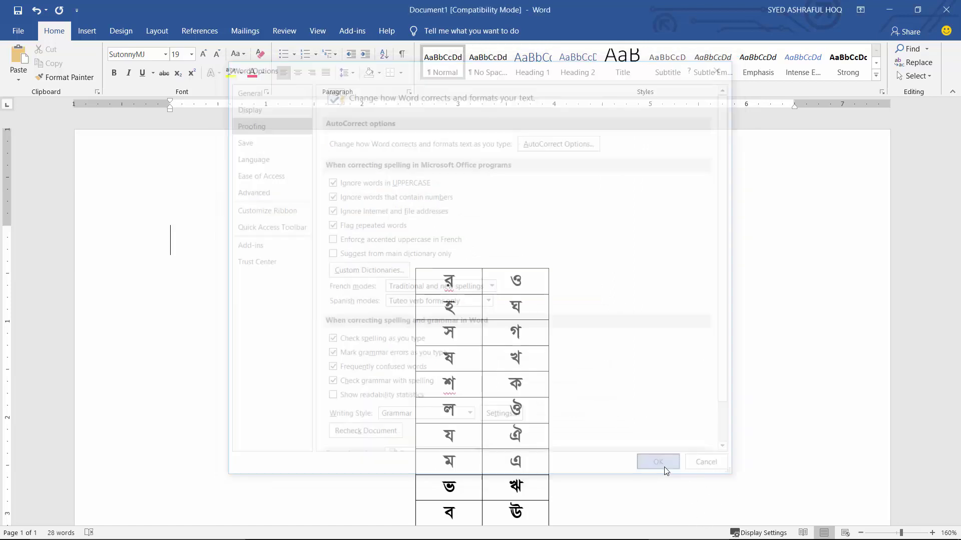
text(র)
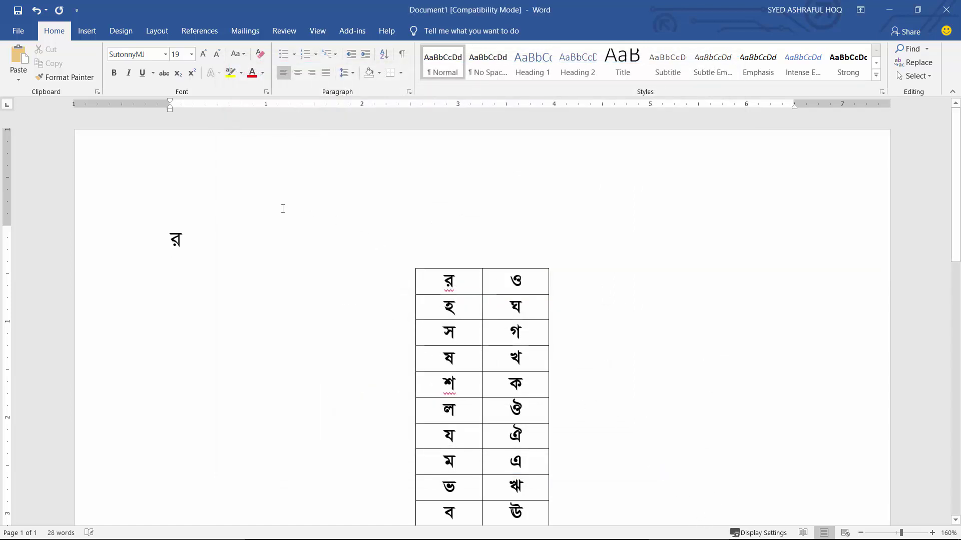
text( হ)
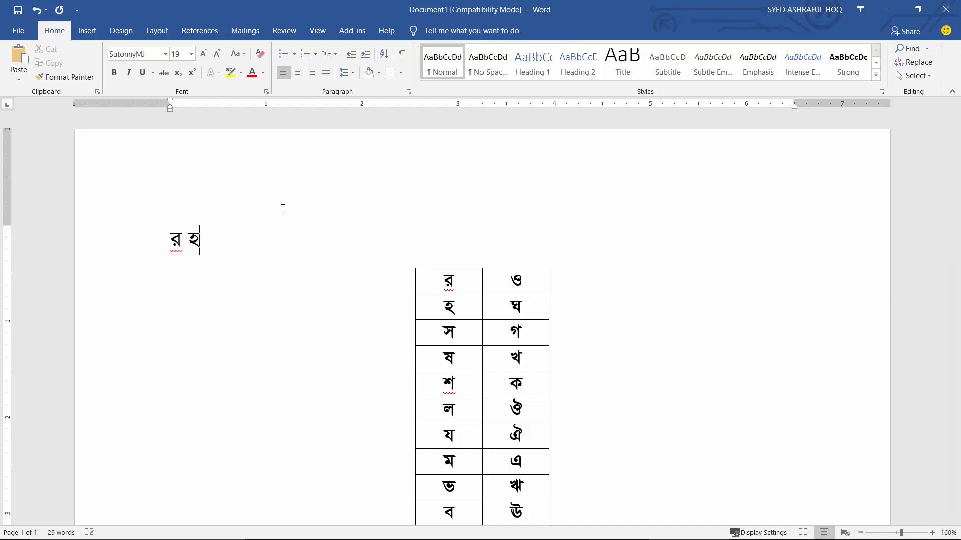
key(BackSpace)
key(BackSpace)
key(BackSpace)
text(হ)
key(BackSpace)
text(স)
key(BackSpace)
text(ষ)
key(BackSpace)
text(শ)
key(BackSpace)
scroll(327, 318, down, 3)
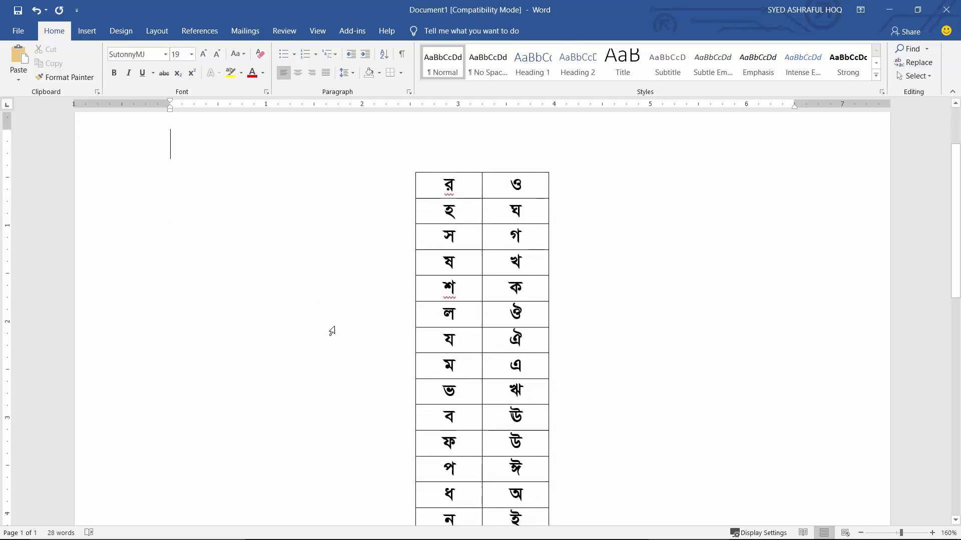
scroll(330, 326, down, 2)
scroll(380, 382, up, 4)
scroll(382, 382, up, 1)
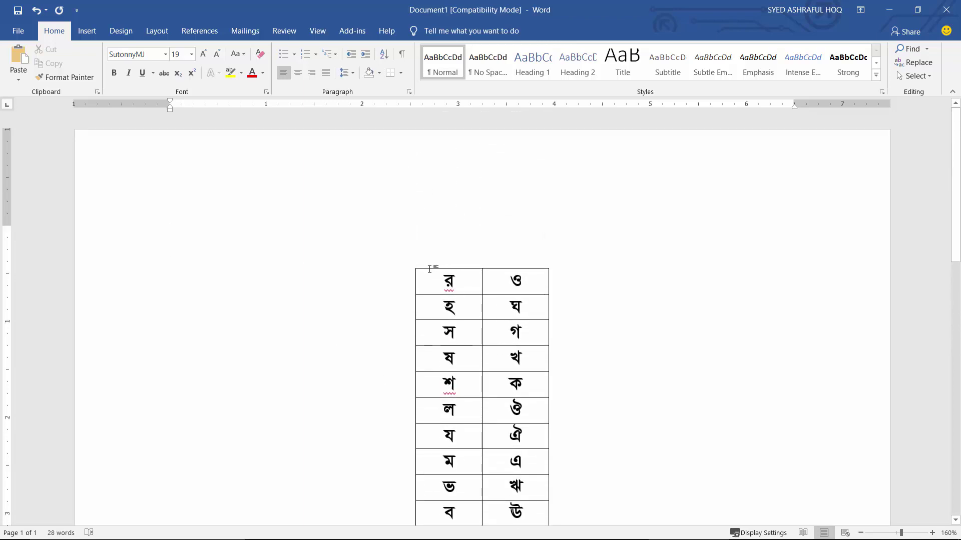
Step: Re-check the option buttons, all five capitalisation fixes and Replace text as you type under Proofing > AutoCorrect
click(18, 31)
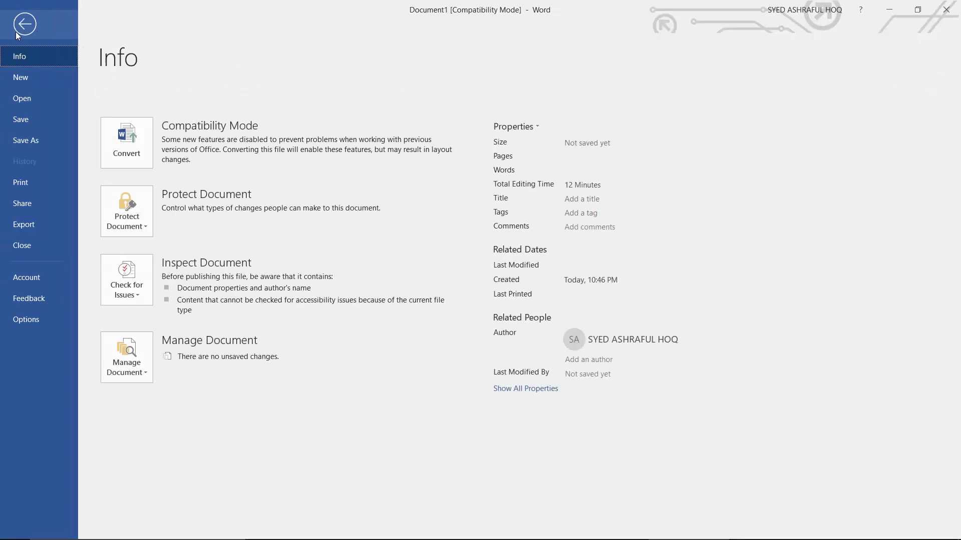
click(46, 322)
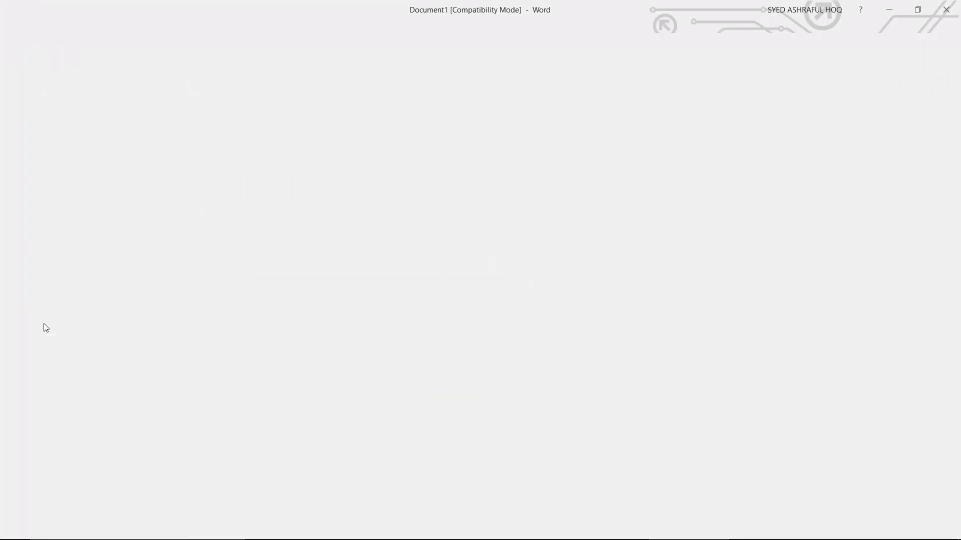
click(247, 123)
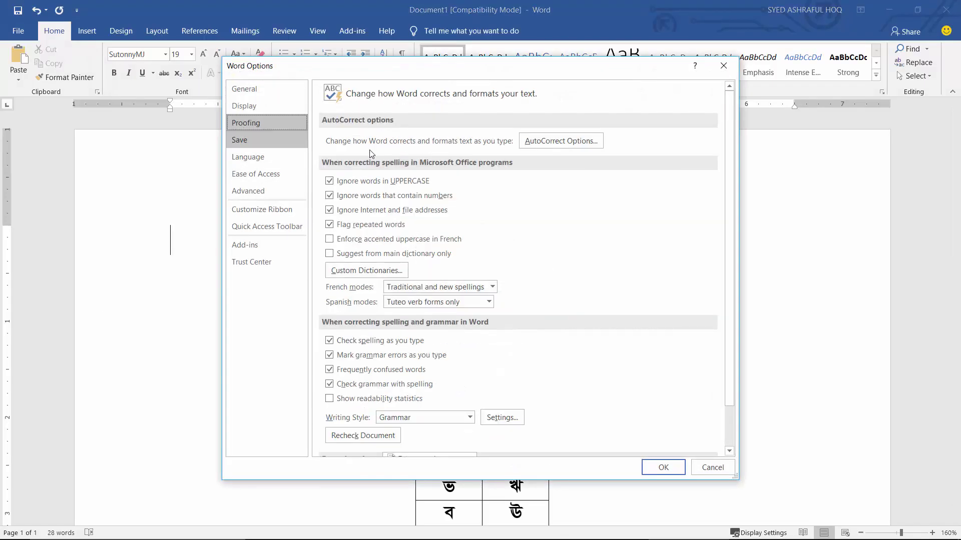
click(539, 141)
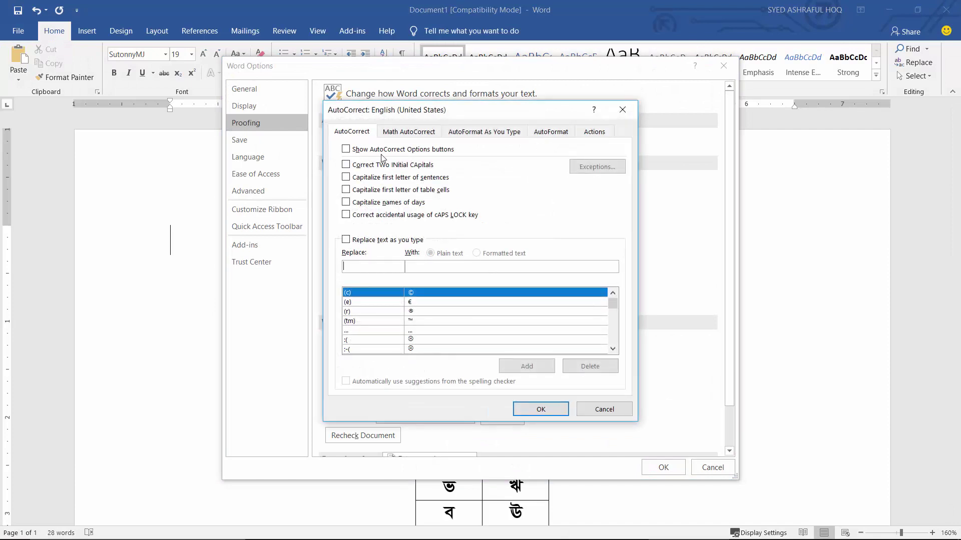
click(357, 151)
click(345, 165)
click(384, 179)
click(370, 193)
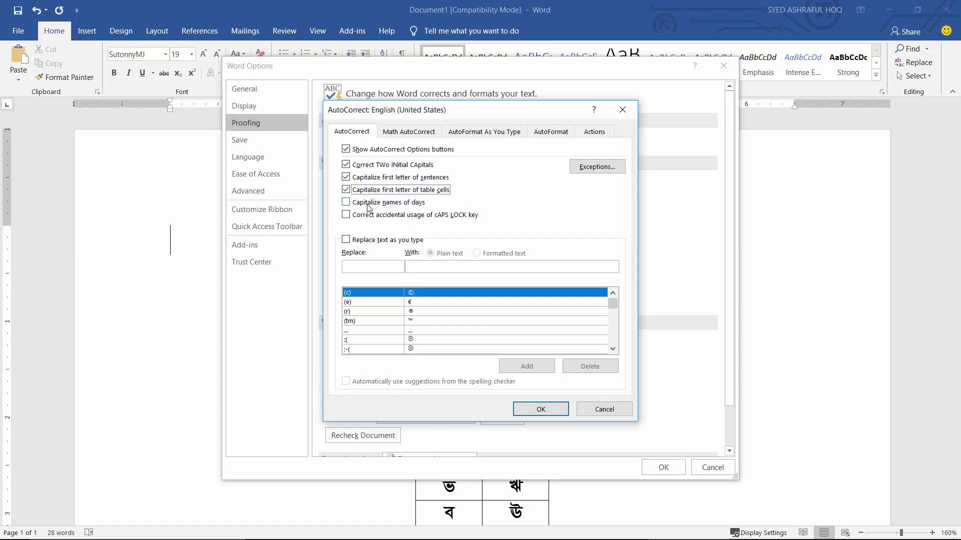
click(368, 205)
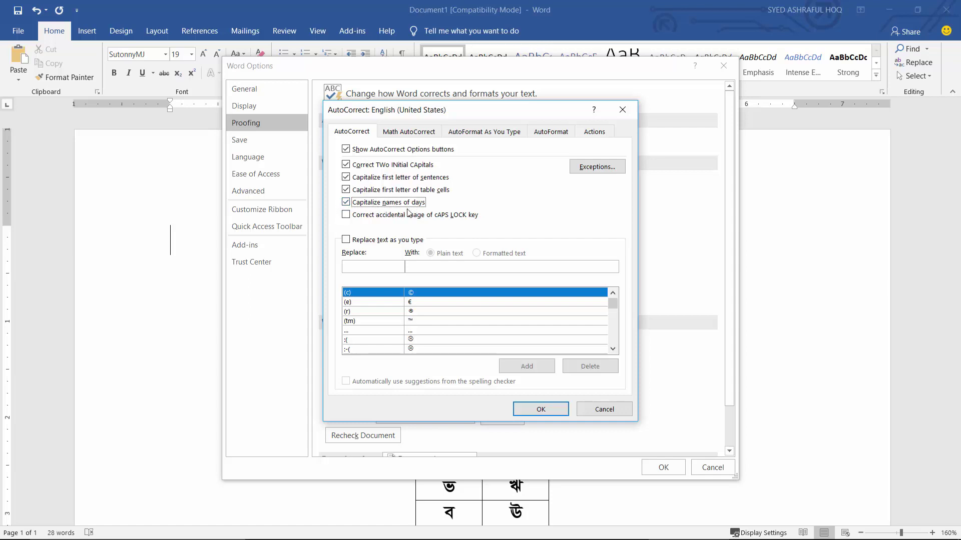
click(384, 217)
click(360, 240)
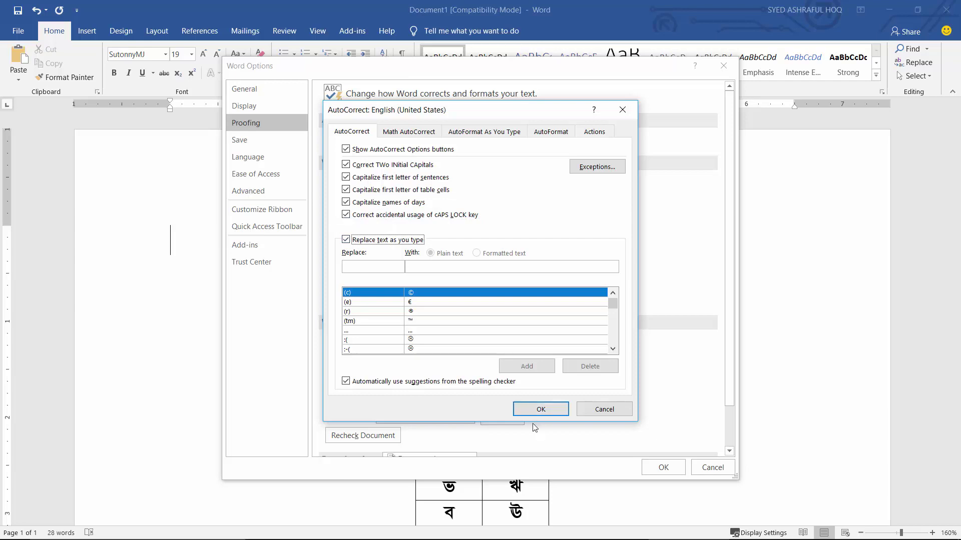
click(542, 409)
Step: Close Word Options, delete the stray Bengali character, and switch the font to Calibri
click(663, 468)
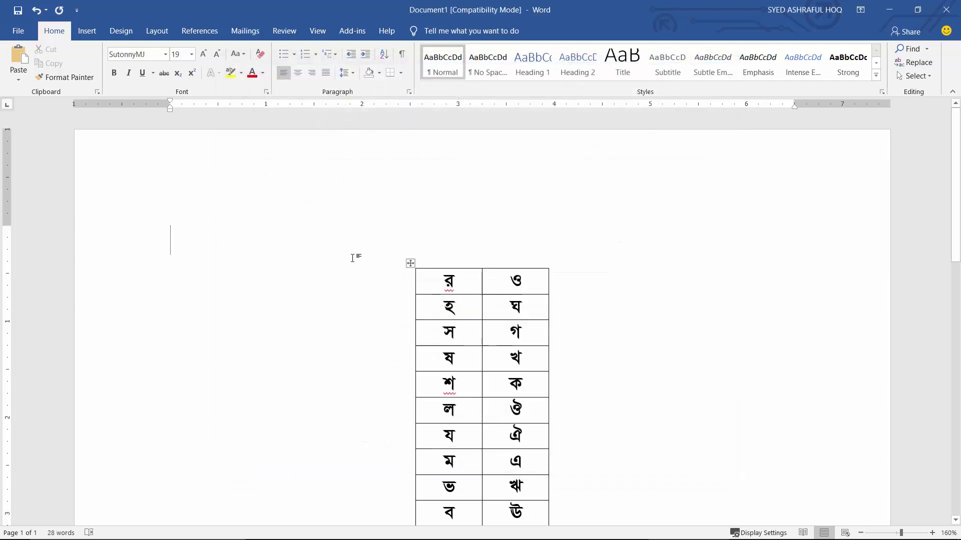
text(U)
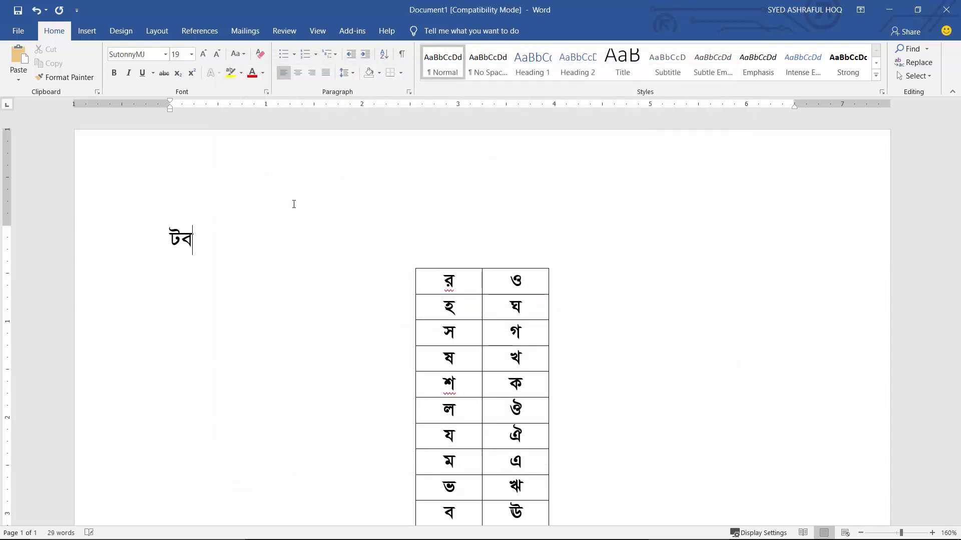
key(BackSpace)
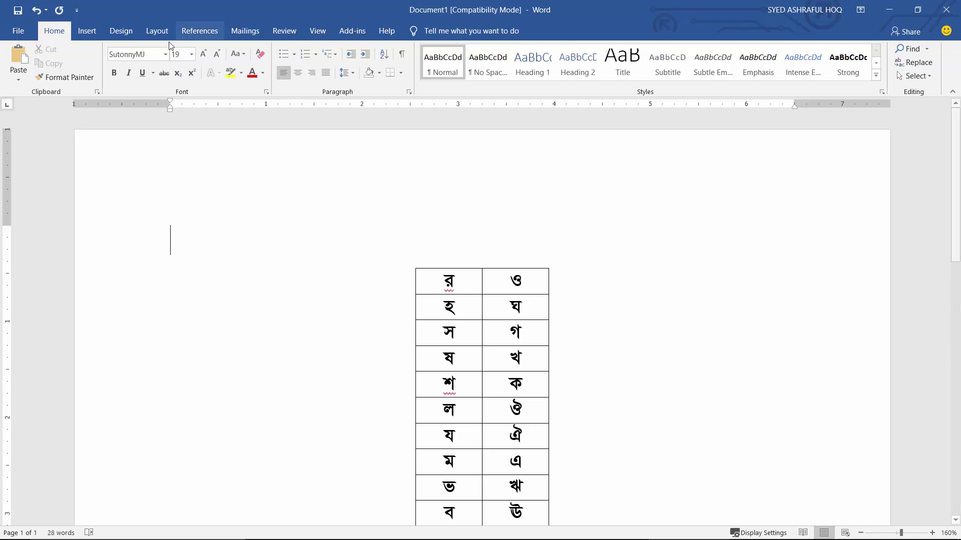
click(165, 54)
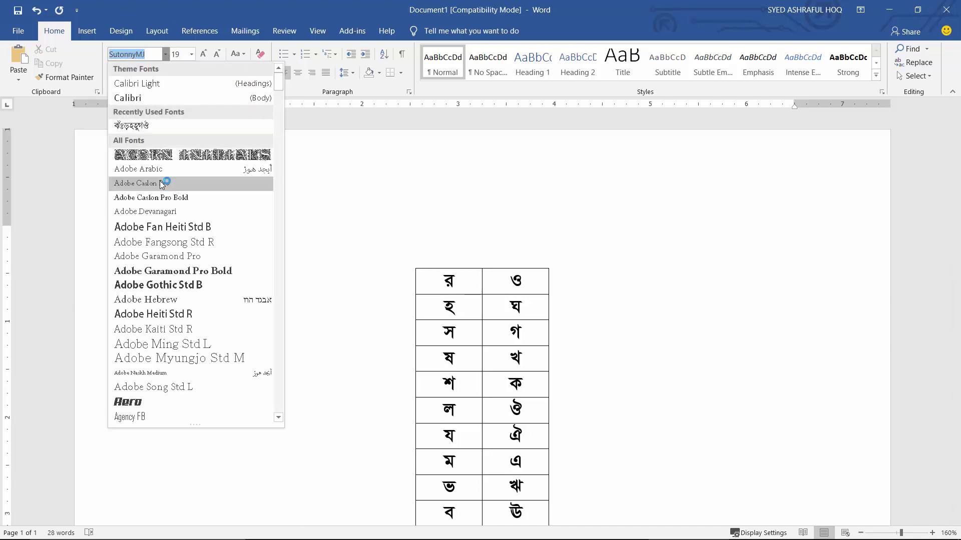
click(157, 99)
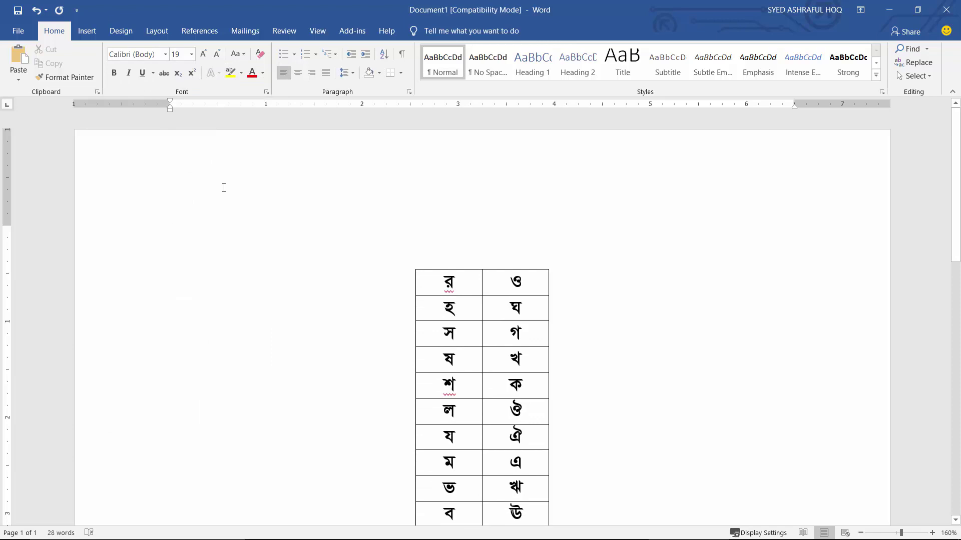
Step: Type 'The September', fixing misspellings and accepting the AutoComplete suggestion, then select the heading
text(the )
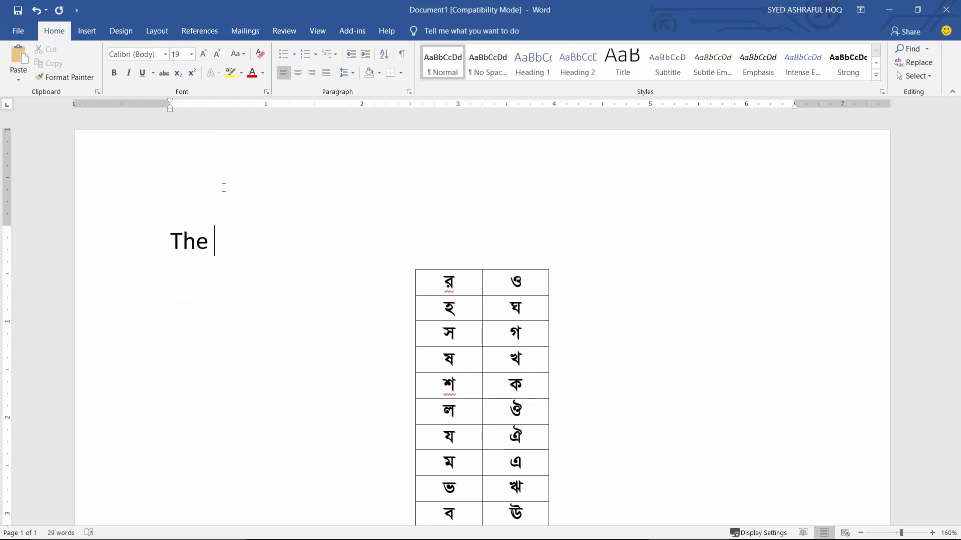
text(sep)
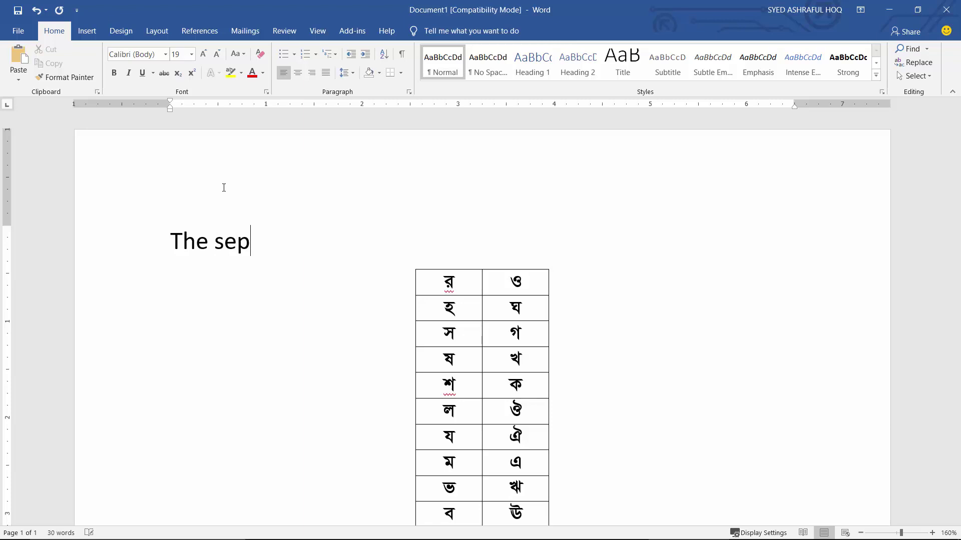
text(te)
key(Return)
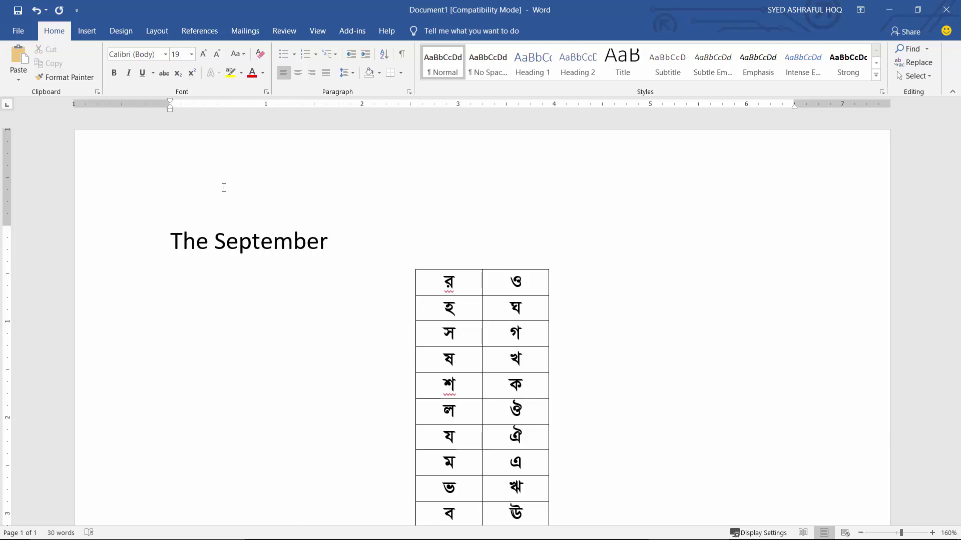
key(ctrl+z)
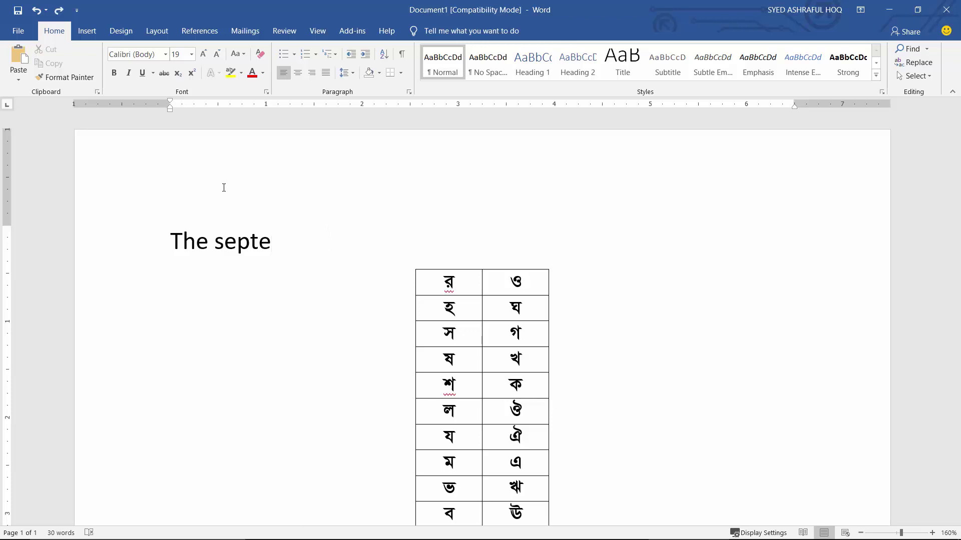
key(BackSpace)
key(BackSpace)
key(BackSpace)
text(se)
text(mb)
text(e)
text(r)
key(BackSpace)
key(BackSpace)
key(BackSpace)
text(t)
text(em)
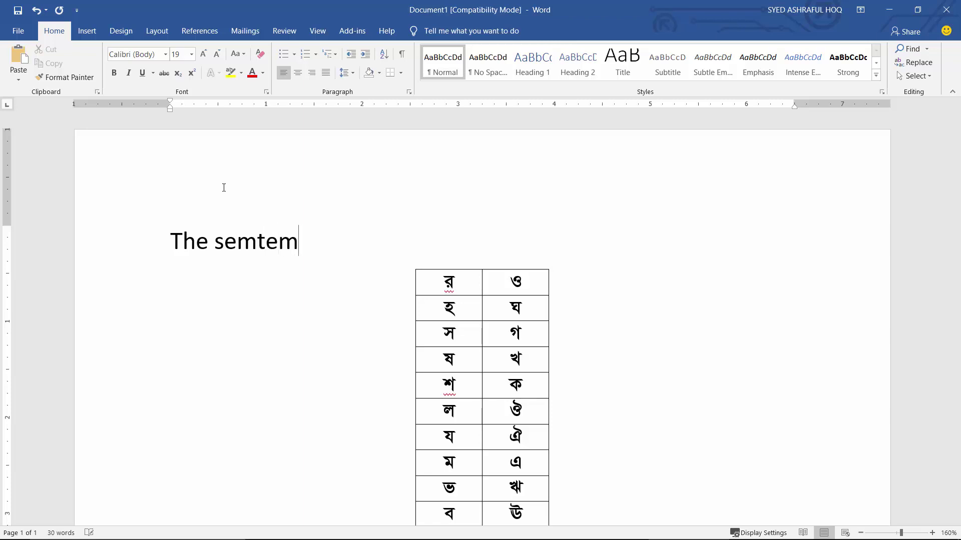
key(BackSpace)
key(BackSpace)
key(BackSpace)
key(BackSpace)
text(pt)
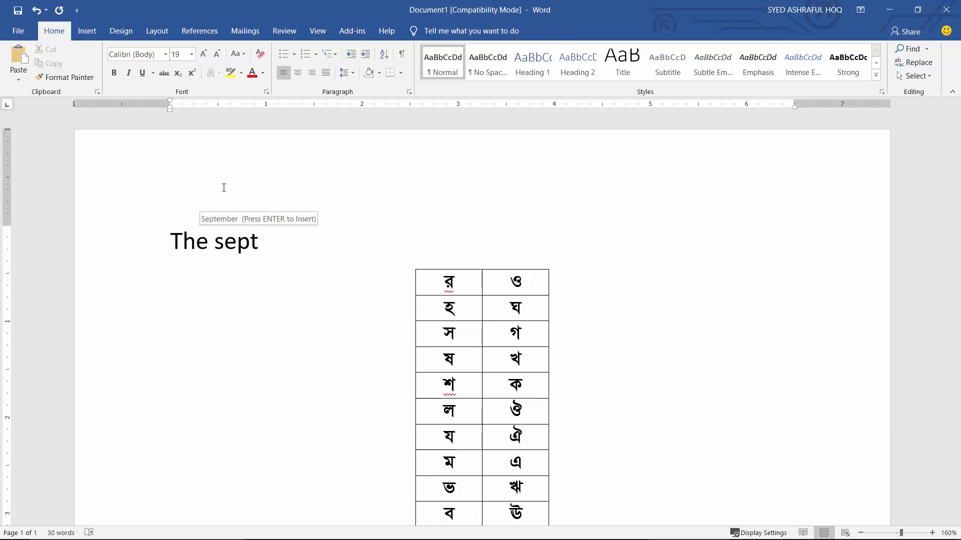
key(Return)
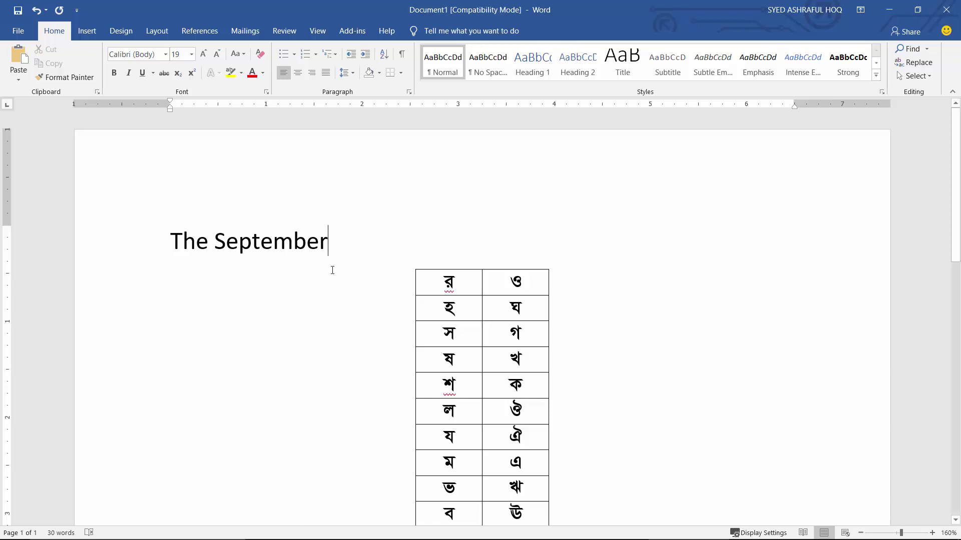
drag(340, 245, 157, 236)
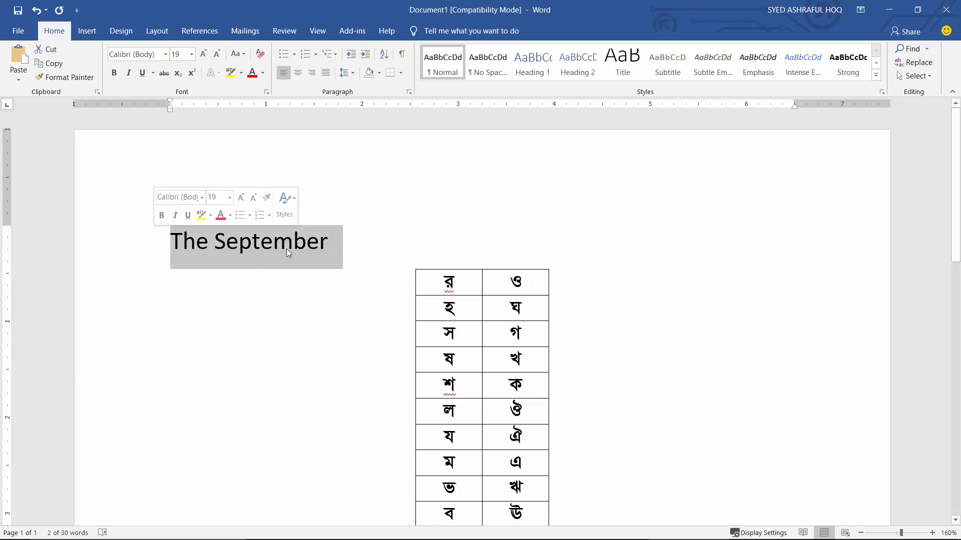
Step: Review the AutoCorrect settings via File > Options > Proofing, then close both dialogs with OK
click(458, 286)
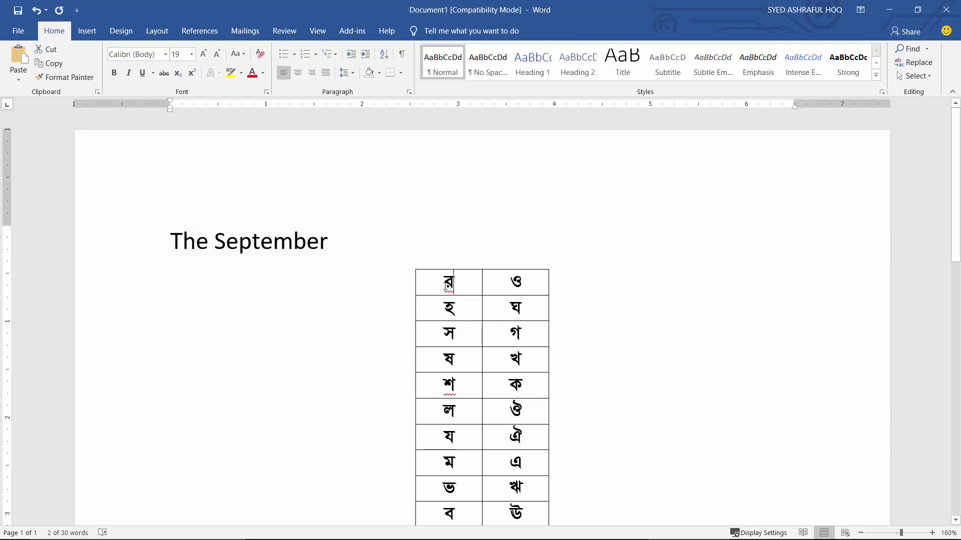
click(20, 32)
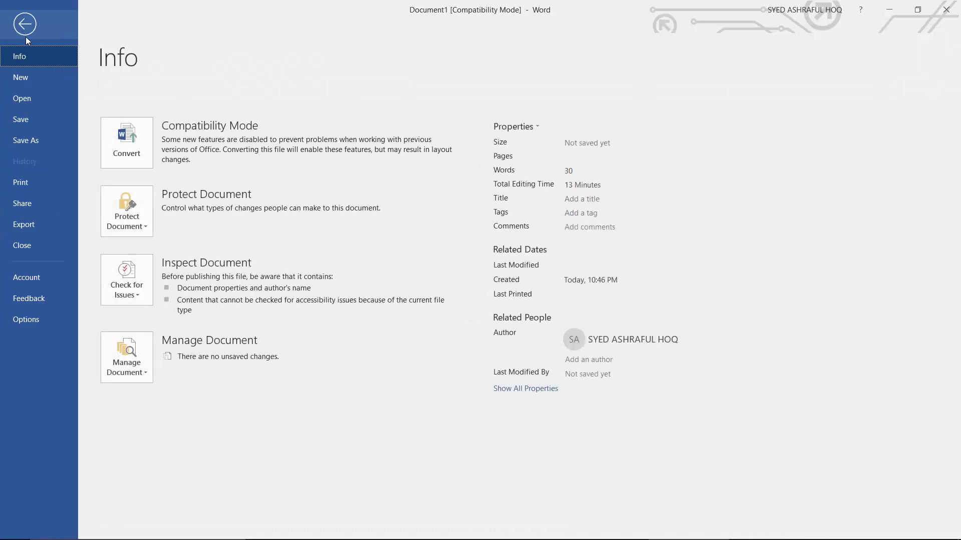
click(29, 318)
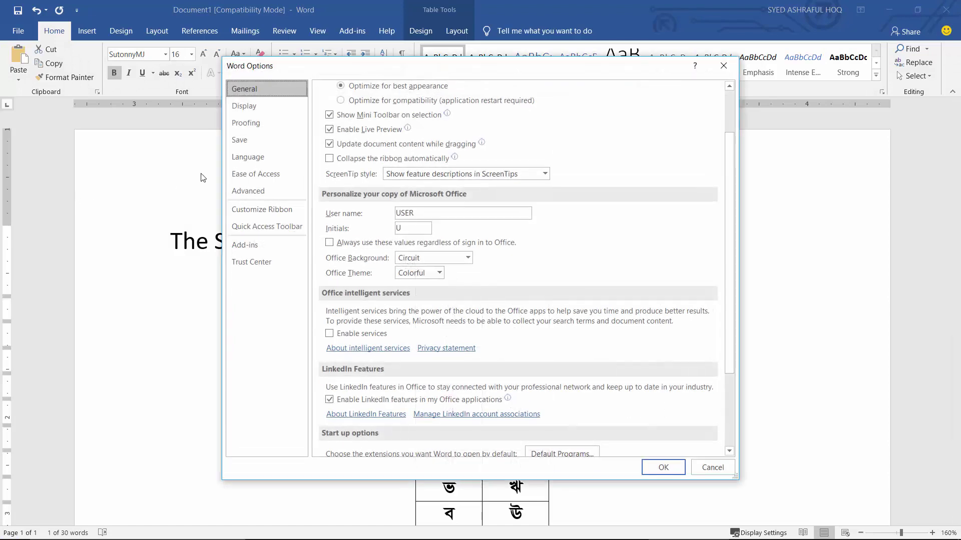
click(253, 124)
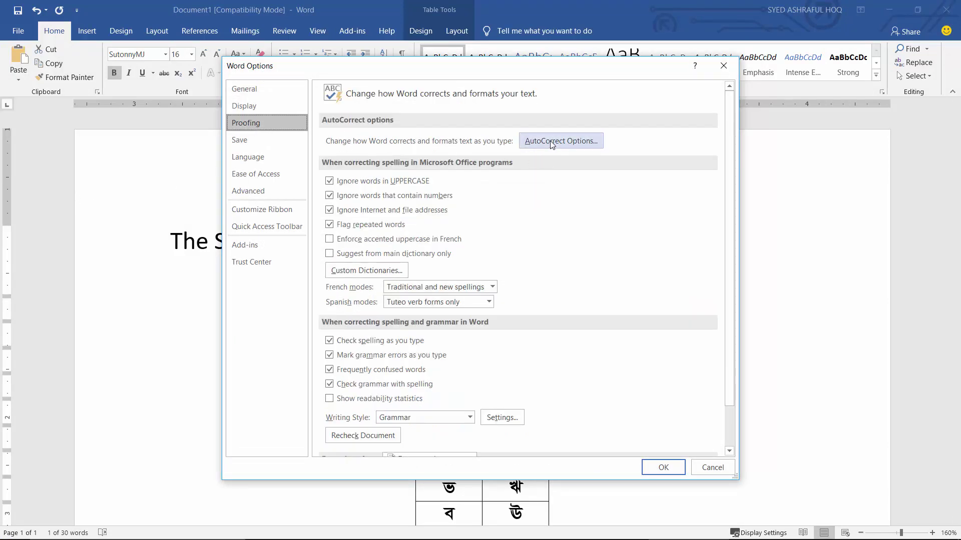
click(586, 142)
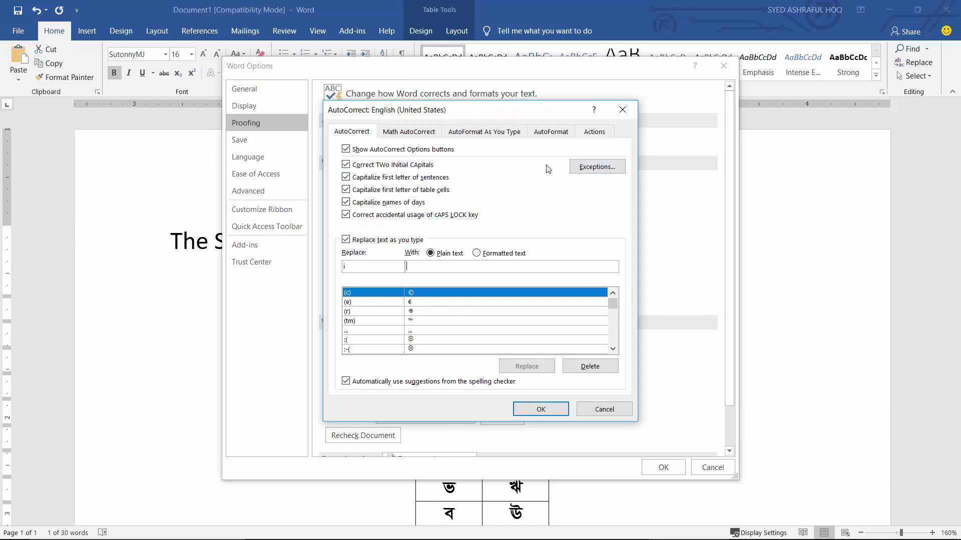
click(548, 410)
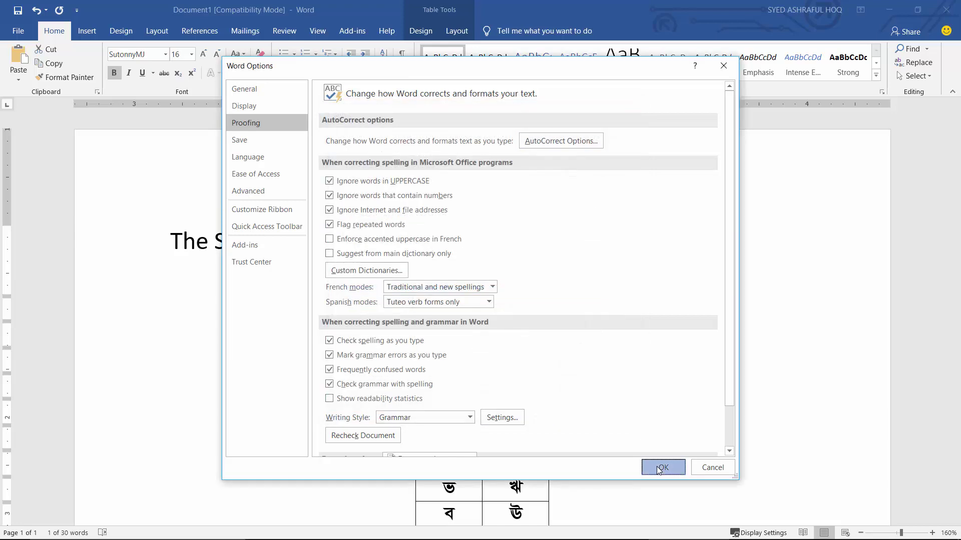
click(663, 466)
click(454, 287)
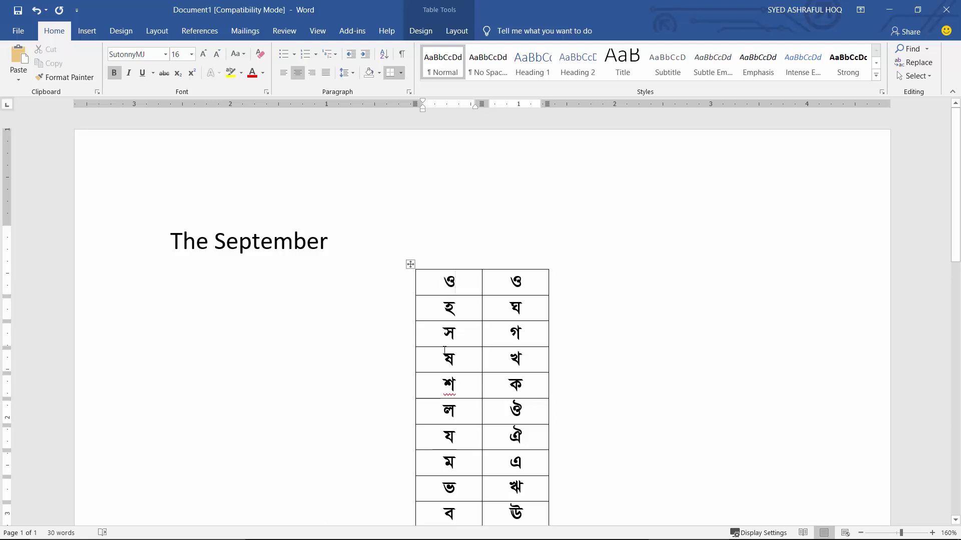
Step: Select ও in the first table cell, overtype it with া, then delete it to empty the cell
scroll(446, 350, down, 3)
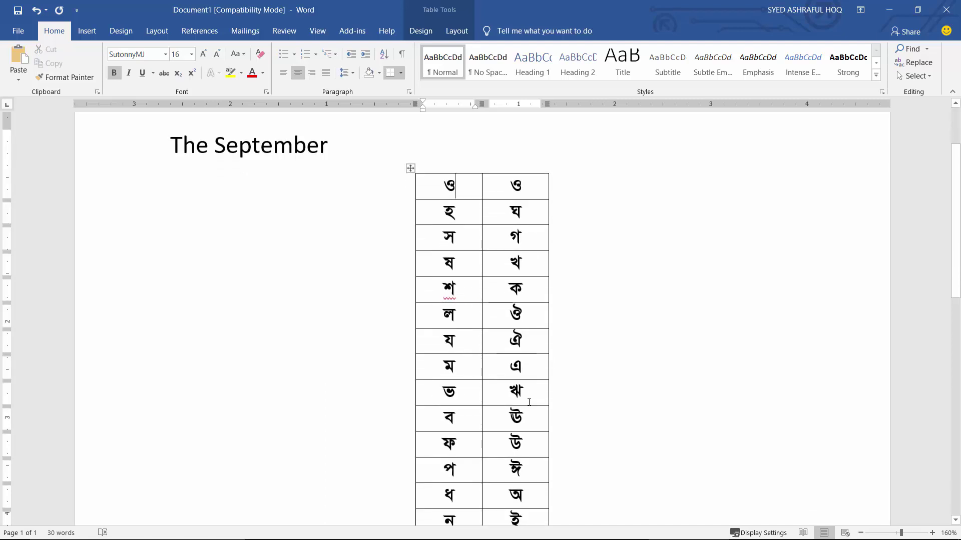
scroll(529, 401, up, 2)
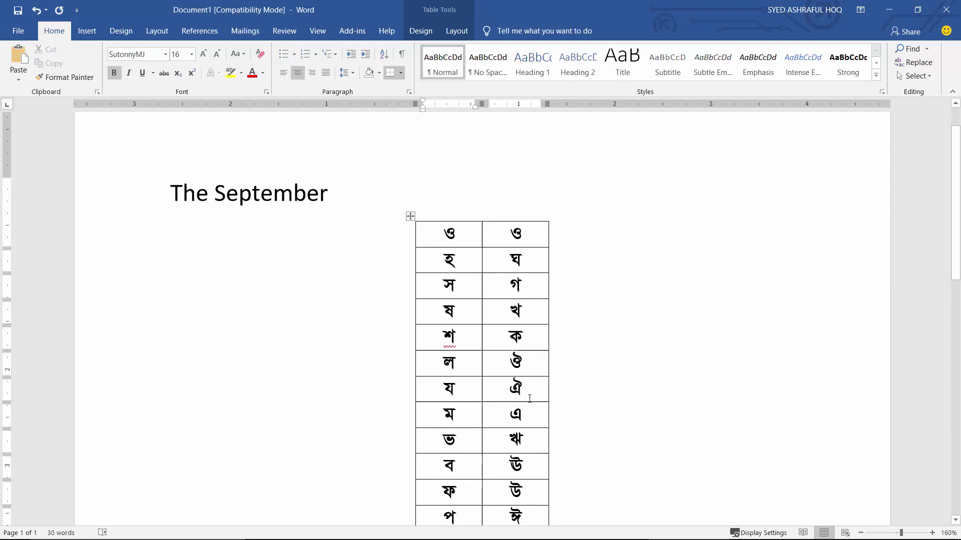
double_click(449, 239)
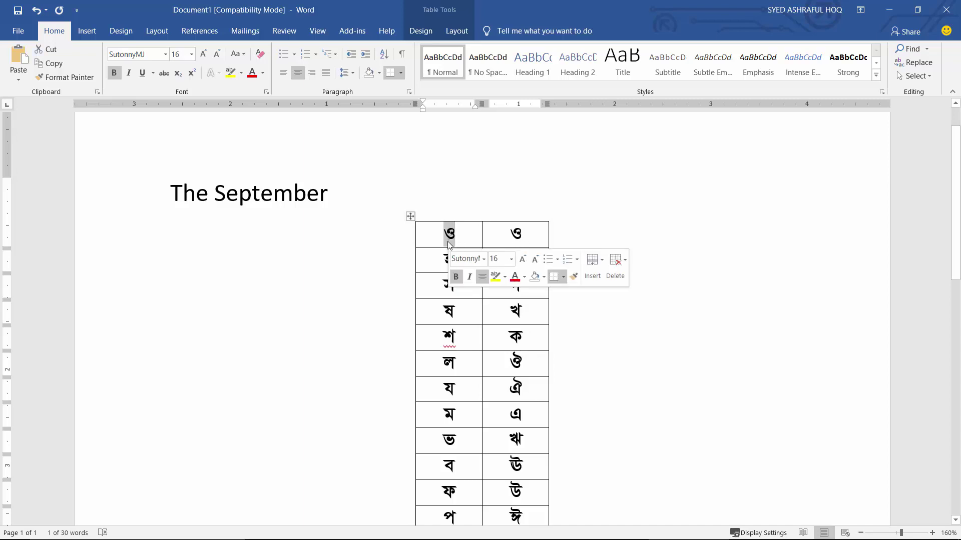
text(া)
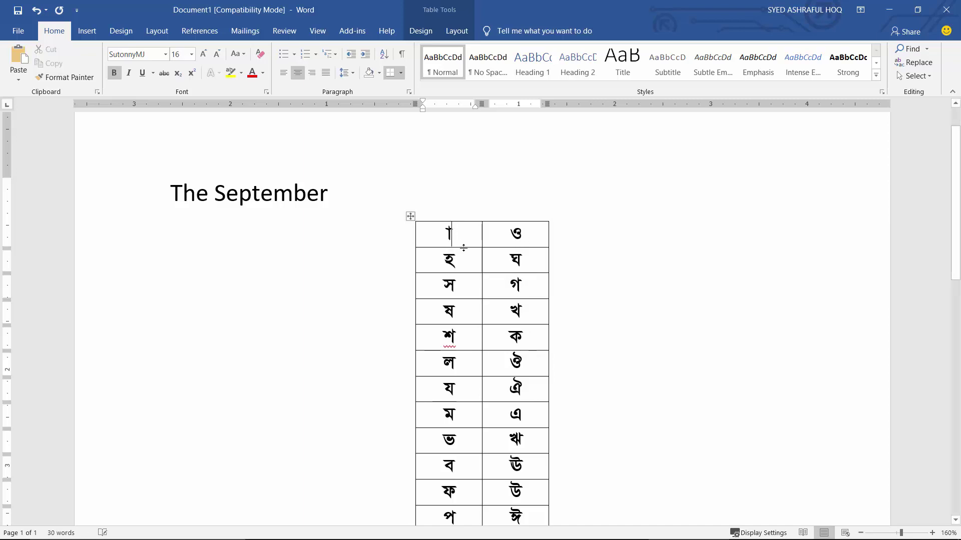
key(BackSpace)
Step: Switch to Chrome, glance at the YouTube Studio tab, and return to the Word 2019 tutorial video
click(588, 532)
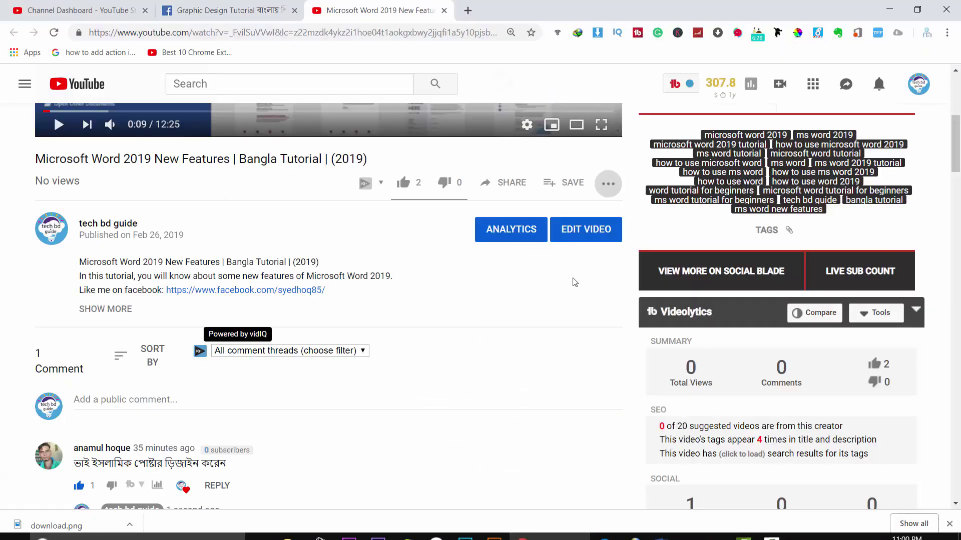
click(78, 8)
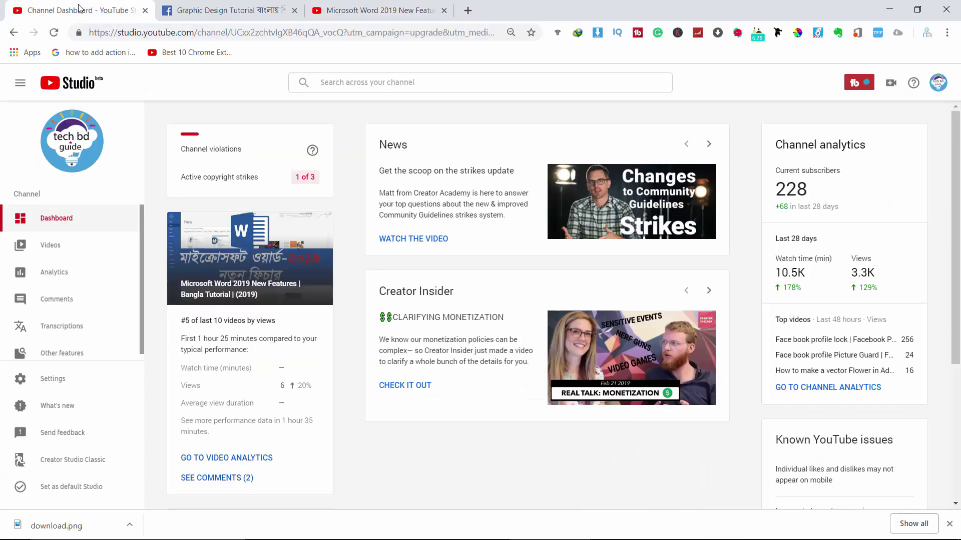
click(376, 10)
scroll(517, 355, up, 3)
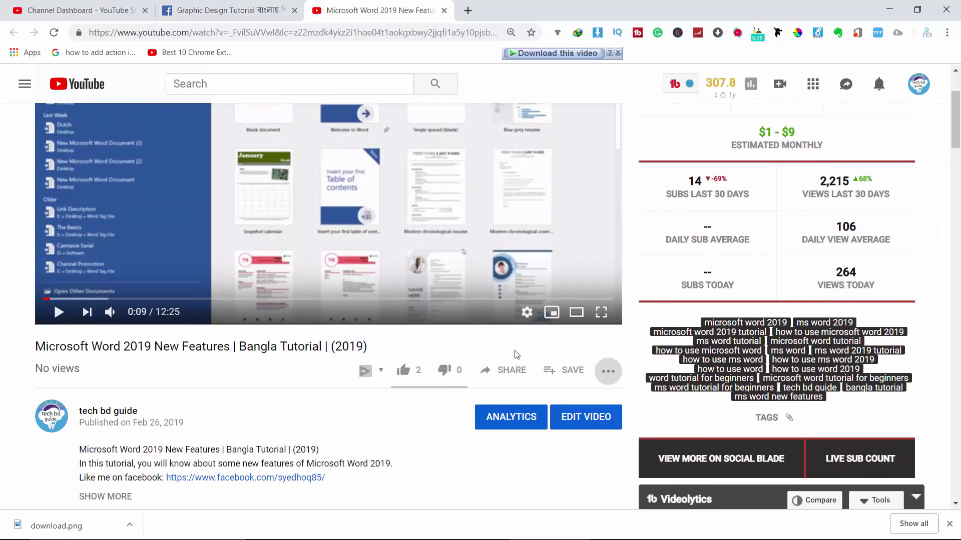